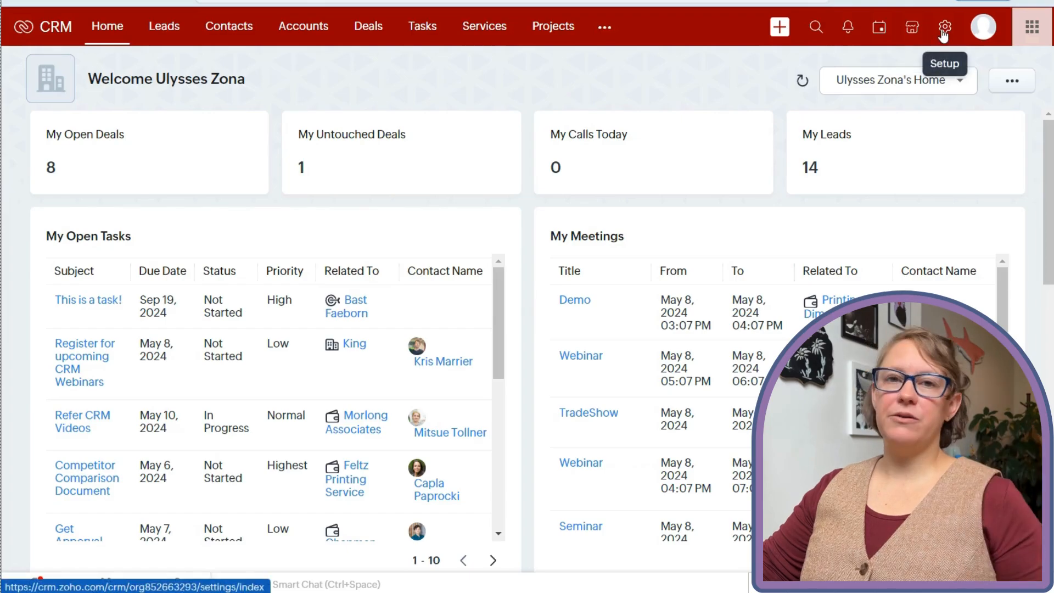
Open the Standard layout of the Accounts module for editing from the CRM's module and field settings.
{"action": "left_click", "coordinate": [943, 33]}
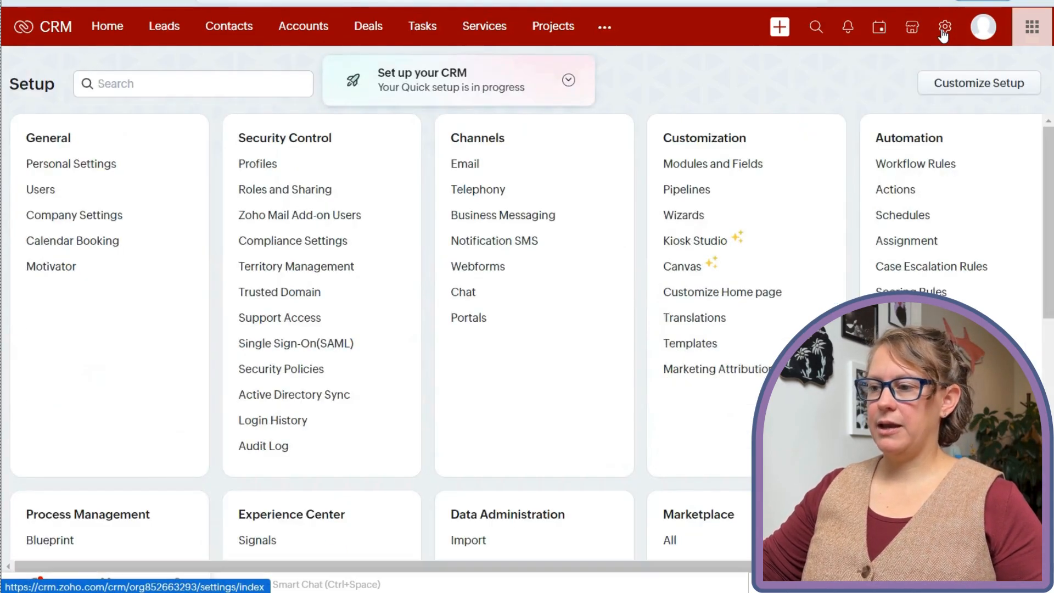
{"action": "left_click", "coordinate": [750, 170]}
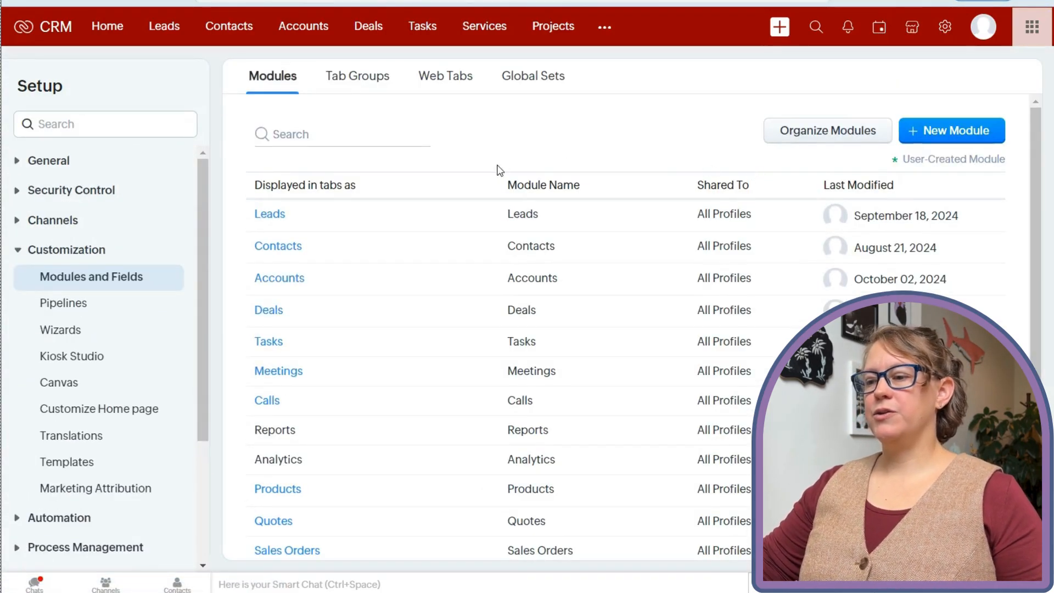
{"action": "left_click", "coordinate": [291, 283]}
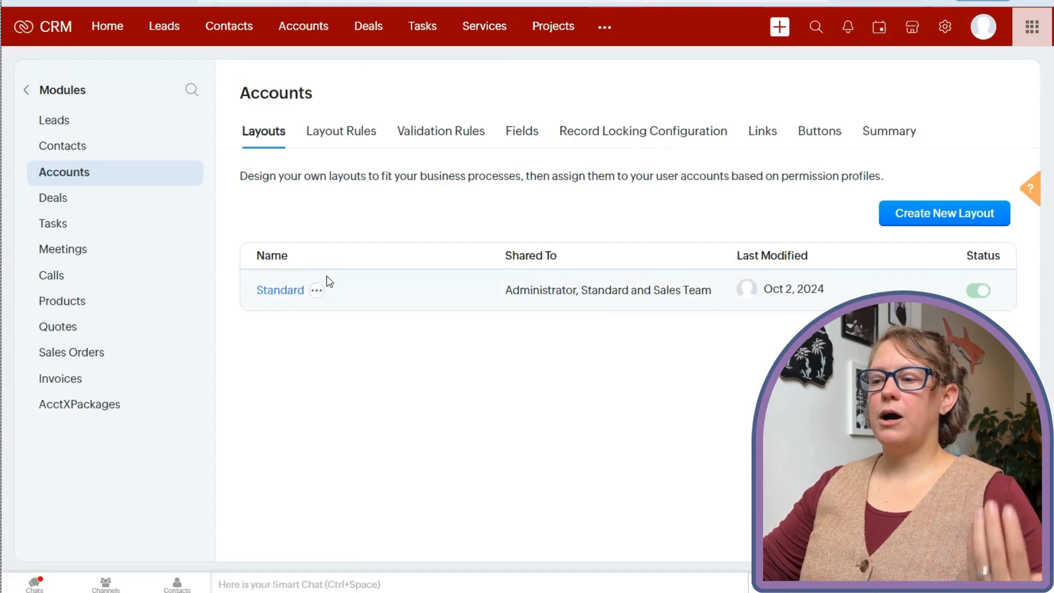
{"action": "left_click", "coordinate": [281, 292]}
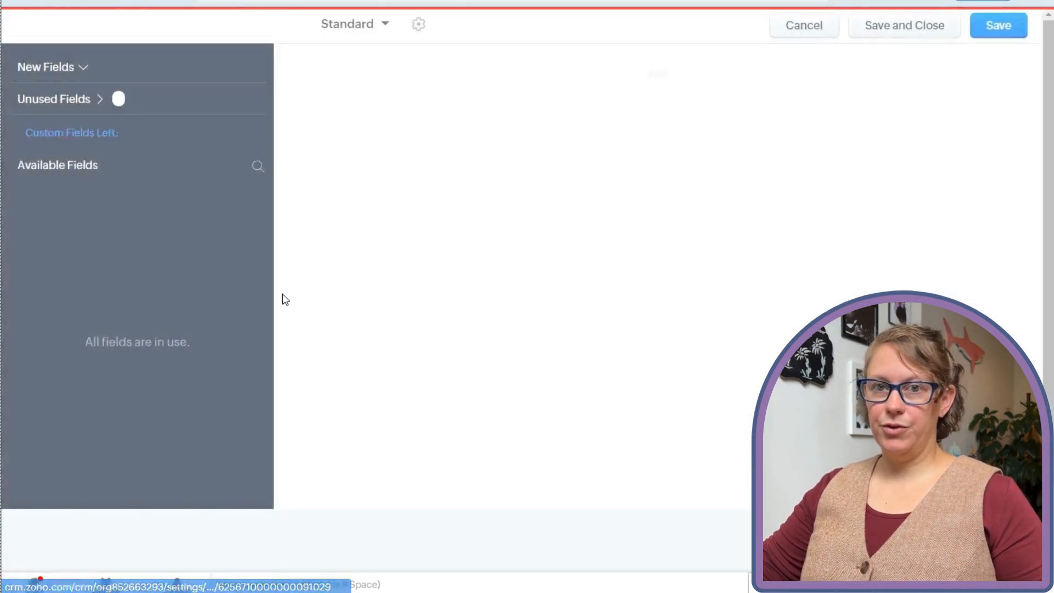
Add a single-line field named "Legal Business Name" at the start of the Account Information section.
{"action": "scroll", "coordinate": [417, 327], "scroll_direction": "down", "scroll_amount": 2}
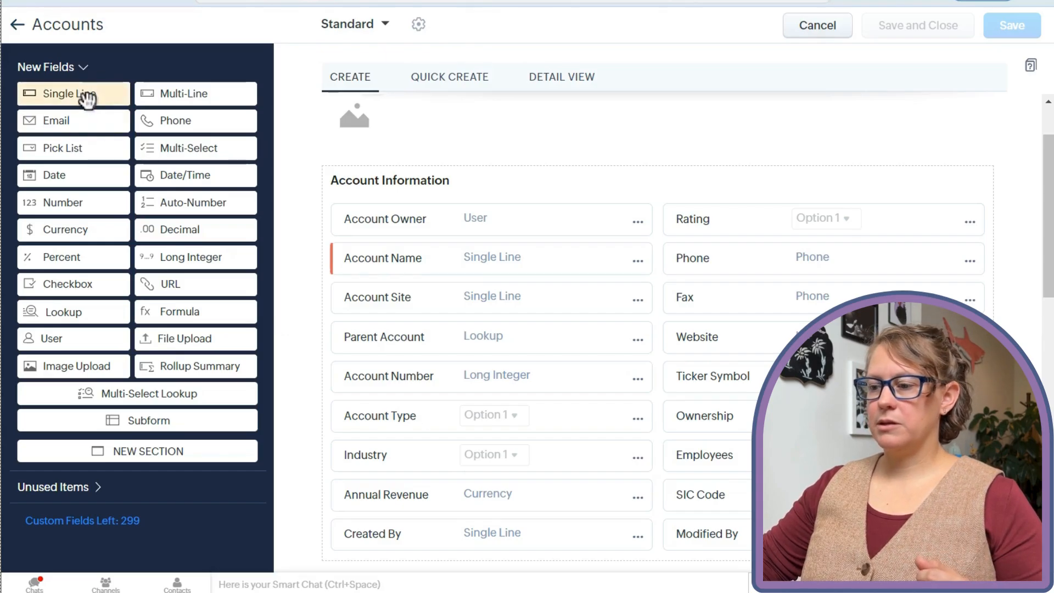
{"action": "left_click_drag", "start_coordinate": [83, 94], "coordinate": [417, 300]}
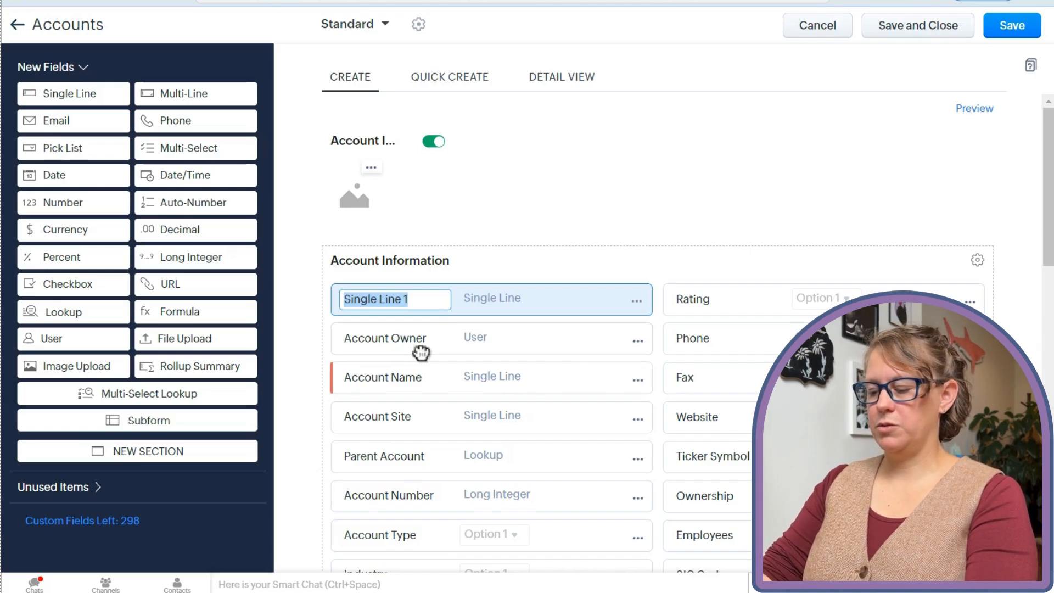
{"action": "type", "text": "Legal Bui"}
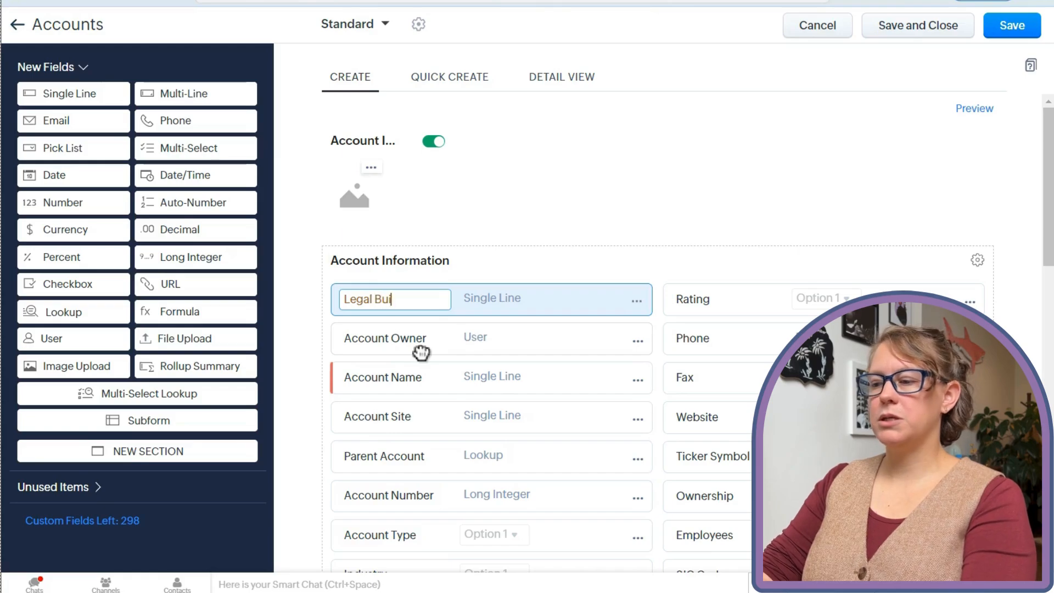
{"action": "type", "text": "siness Name"}
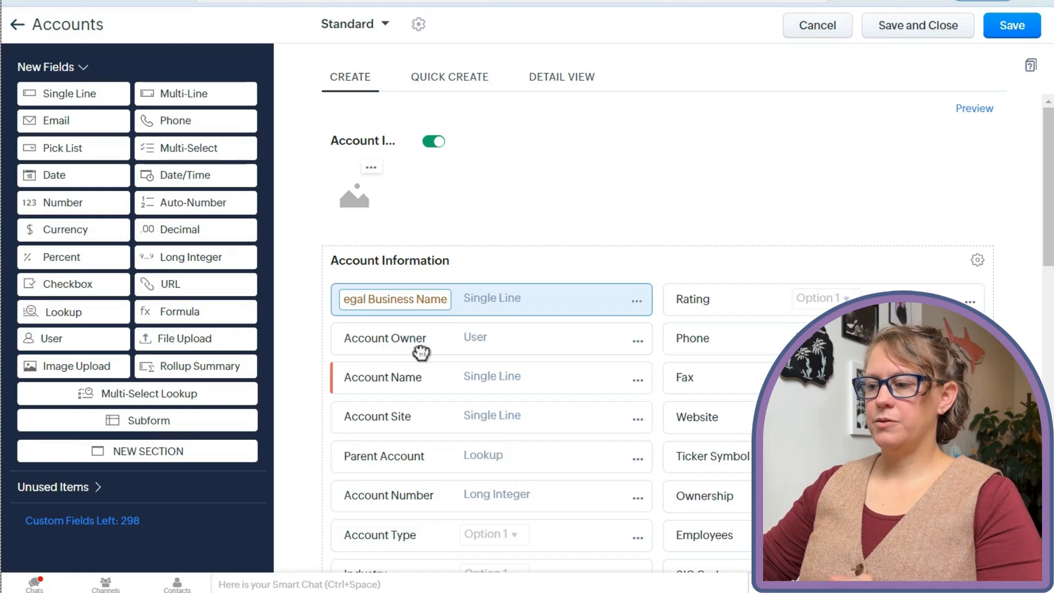
{"action": "left_click", "coordinate": [525, 271]}
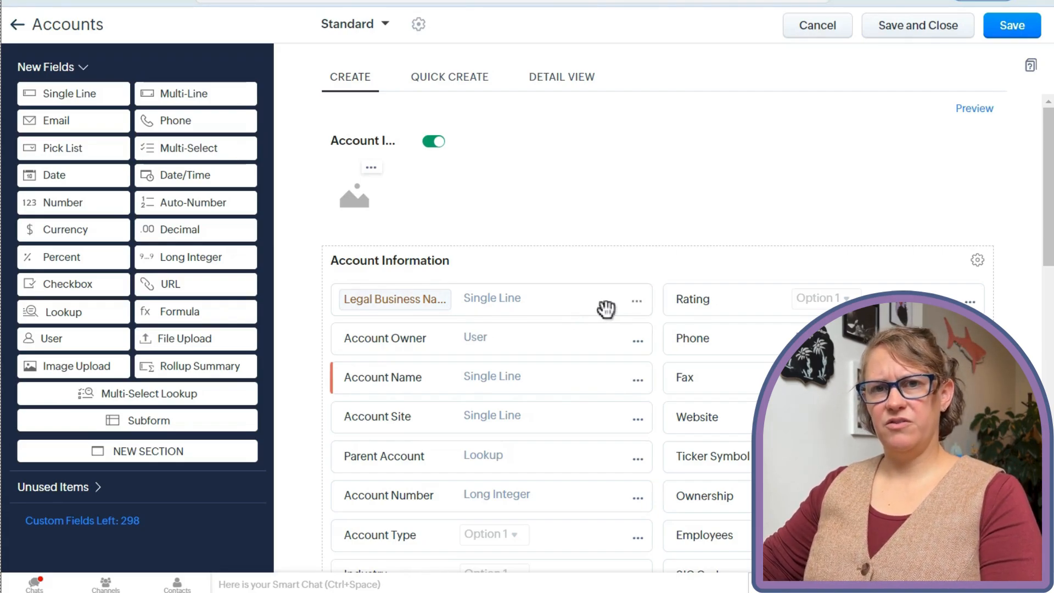
Set the Legal Business Name field's permissions to Read Only for Sales Team and Don't Show for Standard, and save them.
{"action": "left_click", "coordinate": [636, 303]}
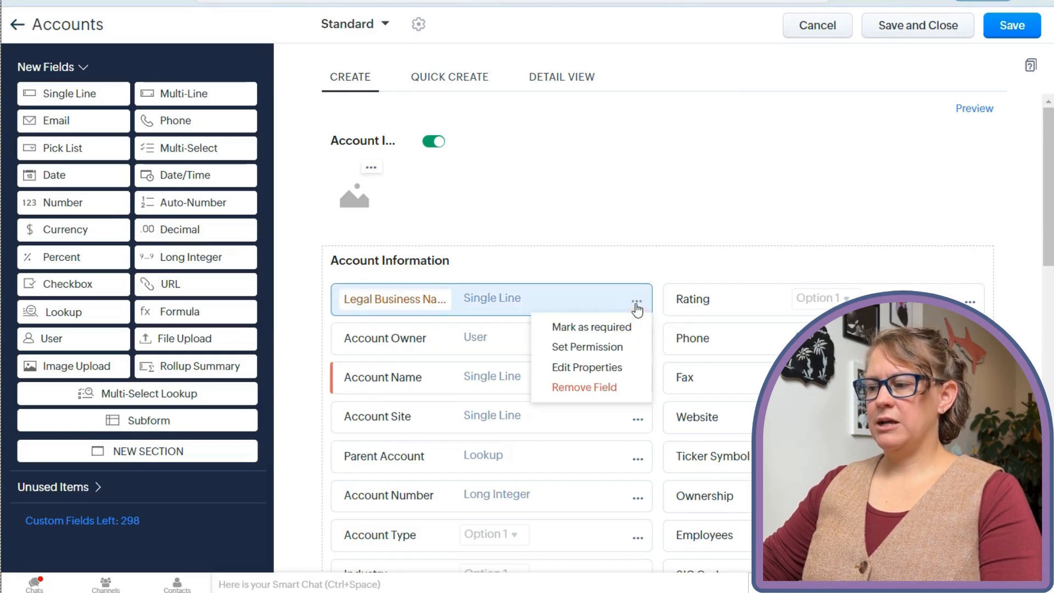
{"action": "left_click", "coordinate": [630, 356]}
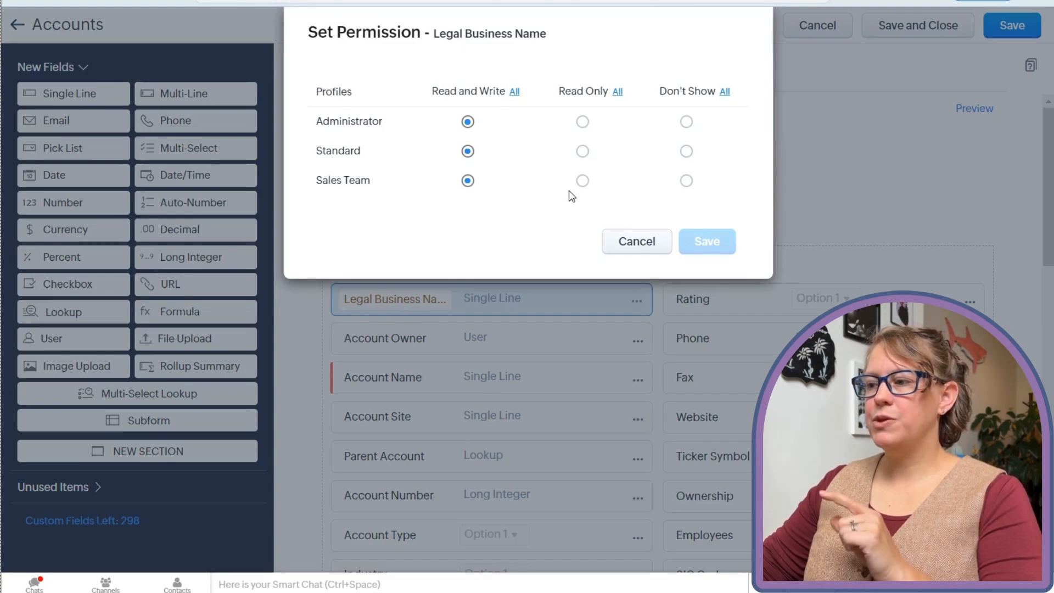
{"action": "left_click", "coordinate": [583, 181]}
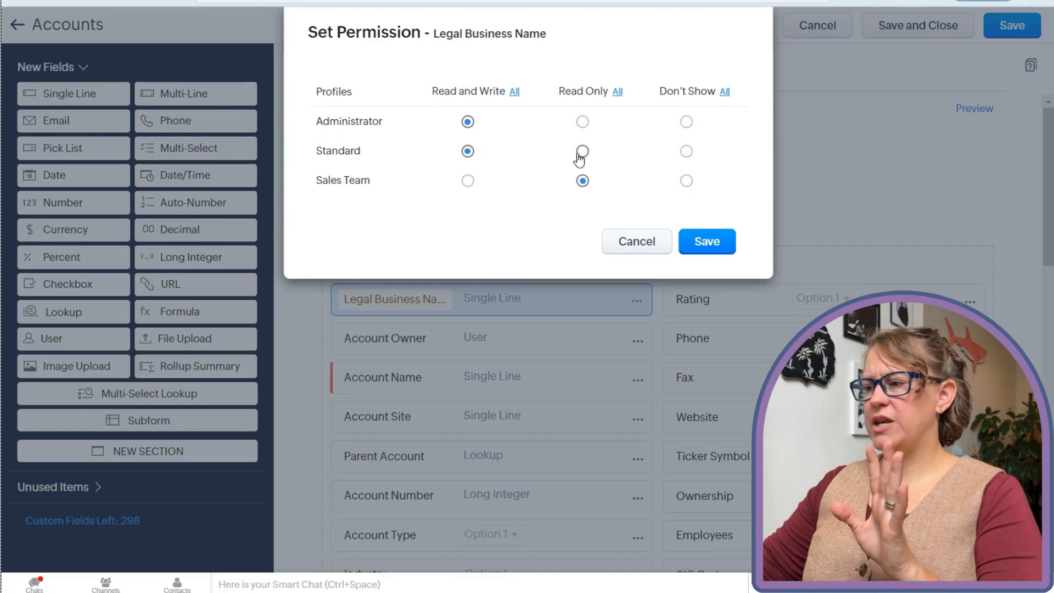
{"action": "left_click", "coordinate": [686, 152]}
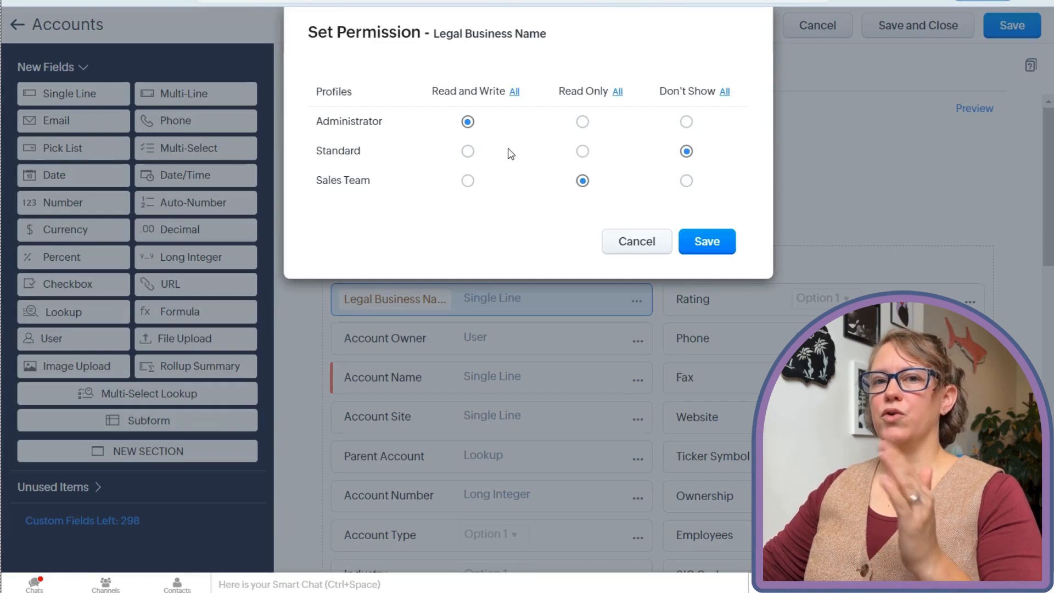
{"action": "left_click", "coordinate": [723, 241]}
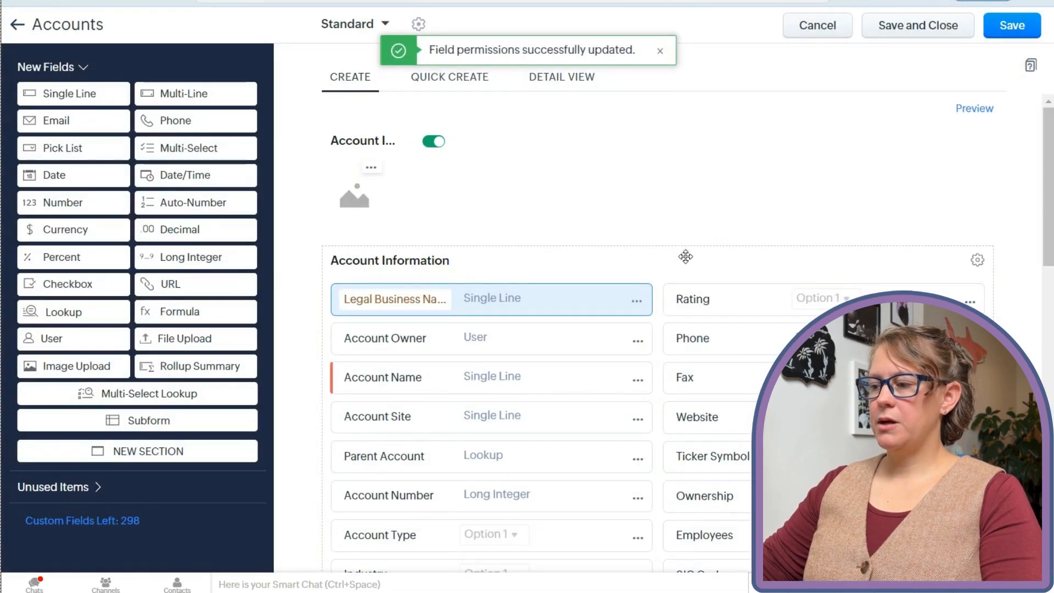
In the Legal Business Name field's properties, limit the length to 200 characters and disallow duplicate values.
{"action": "left_click", "coordinate": [637, 307]}
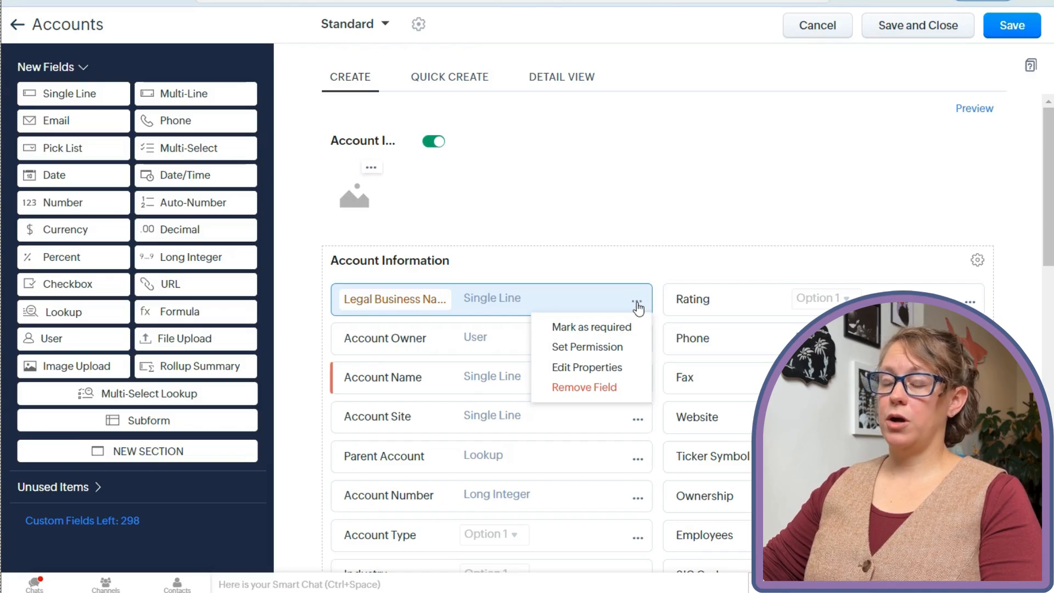
{"action": "left_click", "coordinate": [620, 373]}
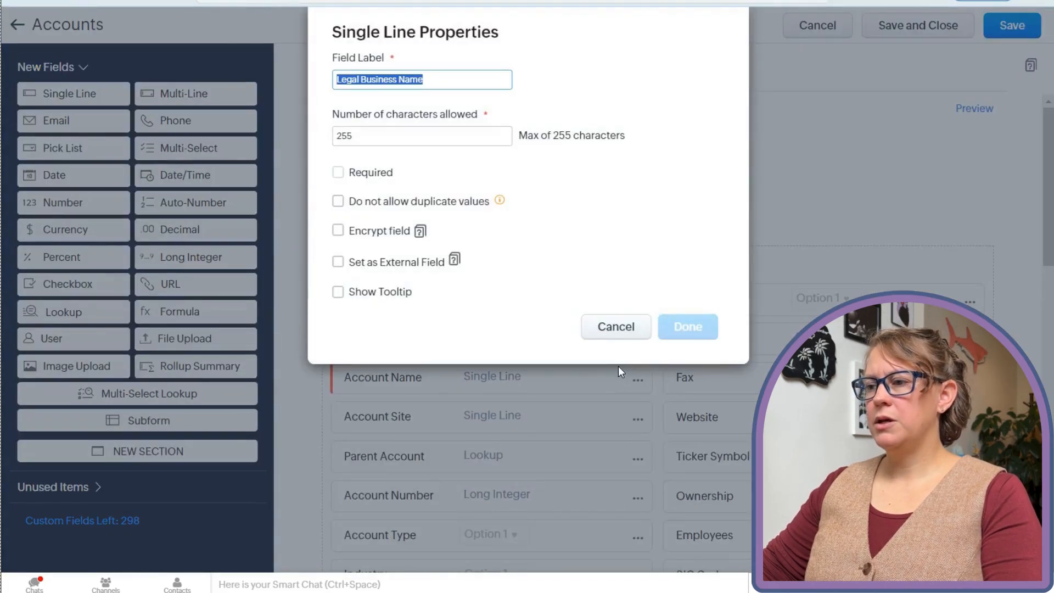
{"action": "left_click", "coordinate": [465, 136]}
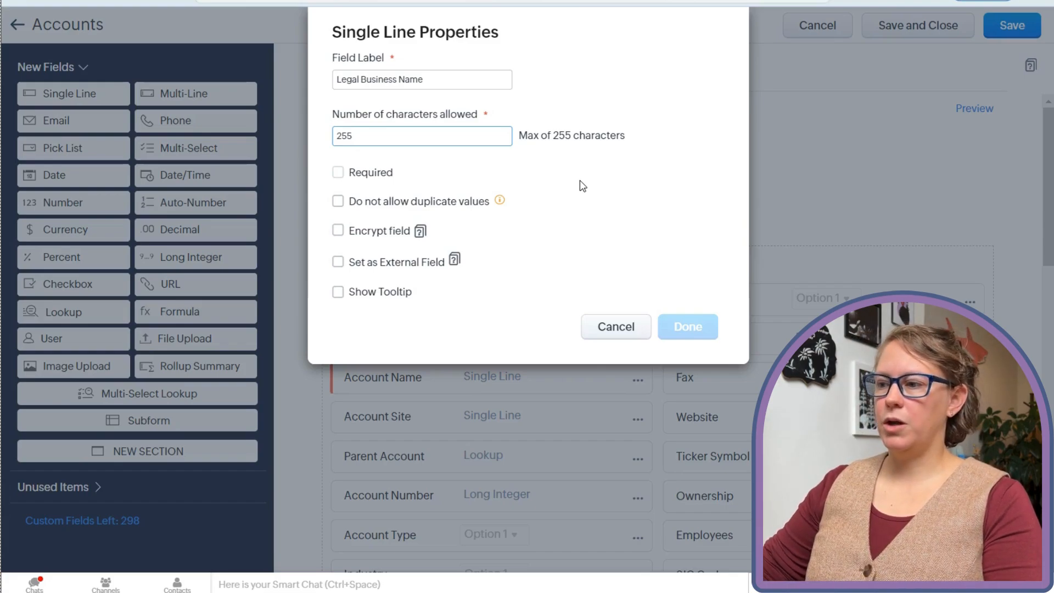
{"action": "key", "text": "BackSpace"}
{"action": "key", "text": "BackSpace"}
{"action": "key", "text": "BackSpace"}
{"action": "type", "text": "200"}
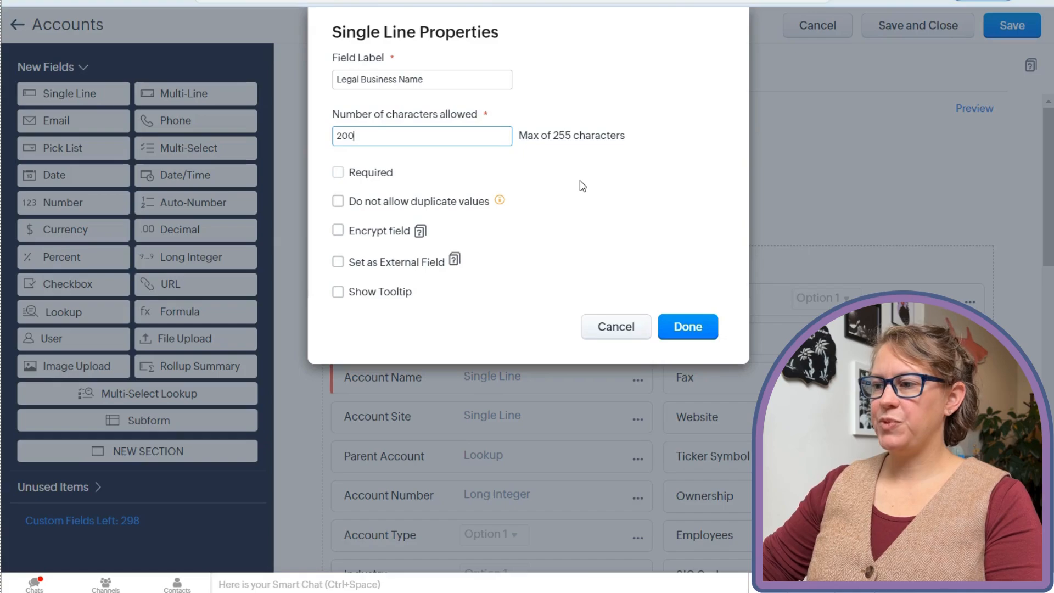
{"action": "left_click", "coordinate": [581, 186]}
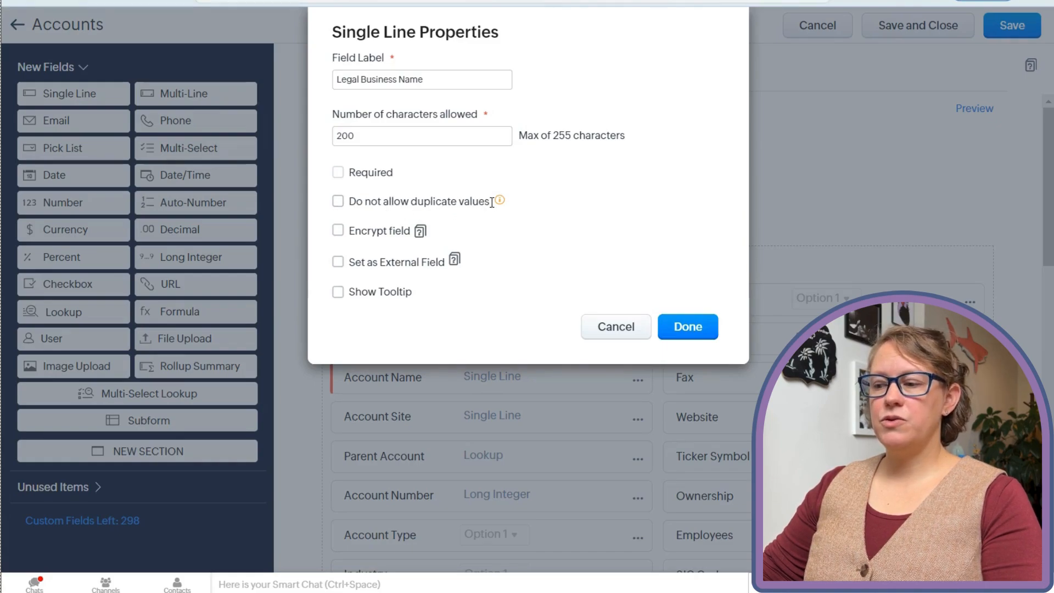
{"action": "left_click", "coordinate": [338, 201]}
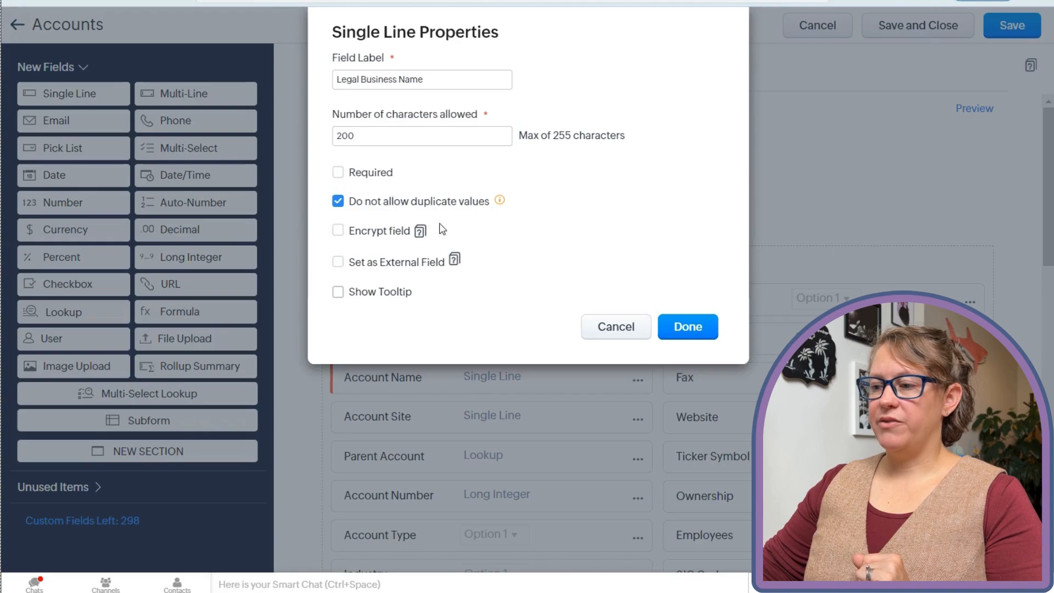
{"action": "mouse_move", "coordinate": [422, 238]}
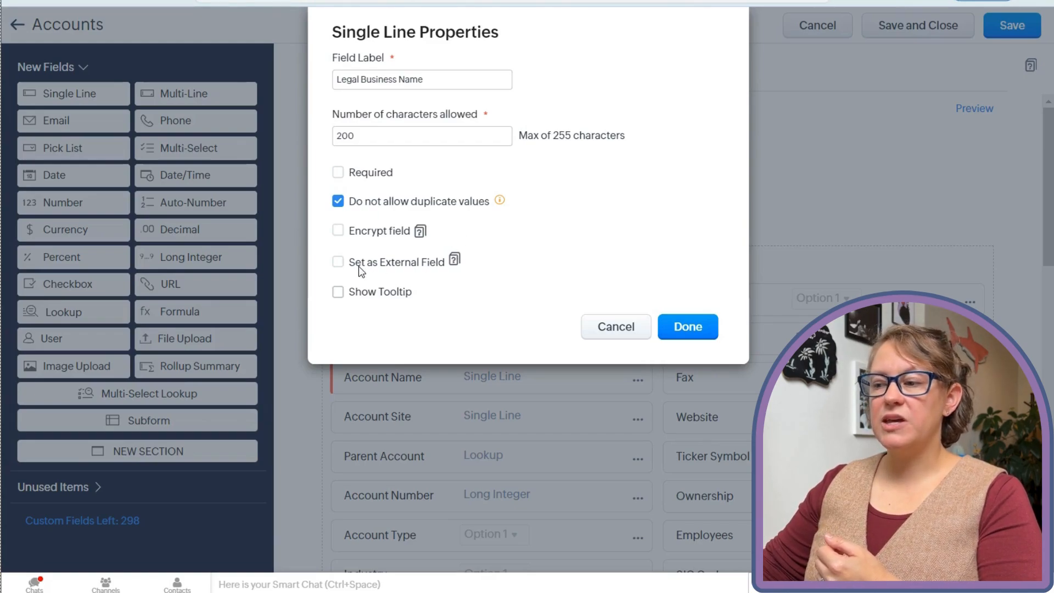
{"action": "mouse_move", "coordinate": [456, 264]}
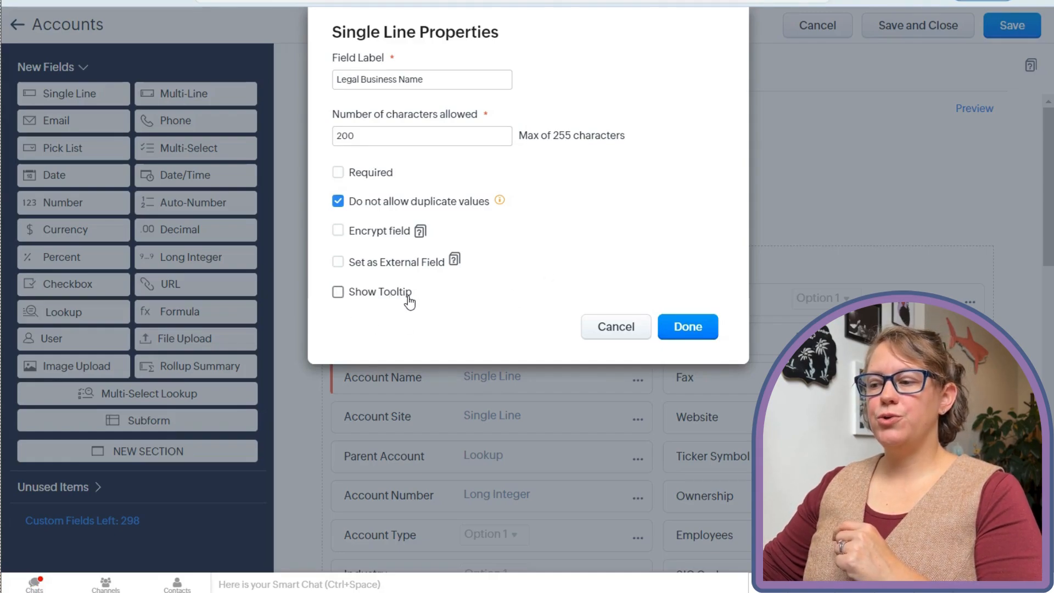
Enable an info-icon tooltip reading "This is the name of the account under which they are legally allowed to do business".
{"action": "left_click", "coordinate": [340, 294]}
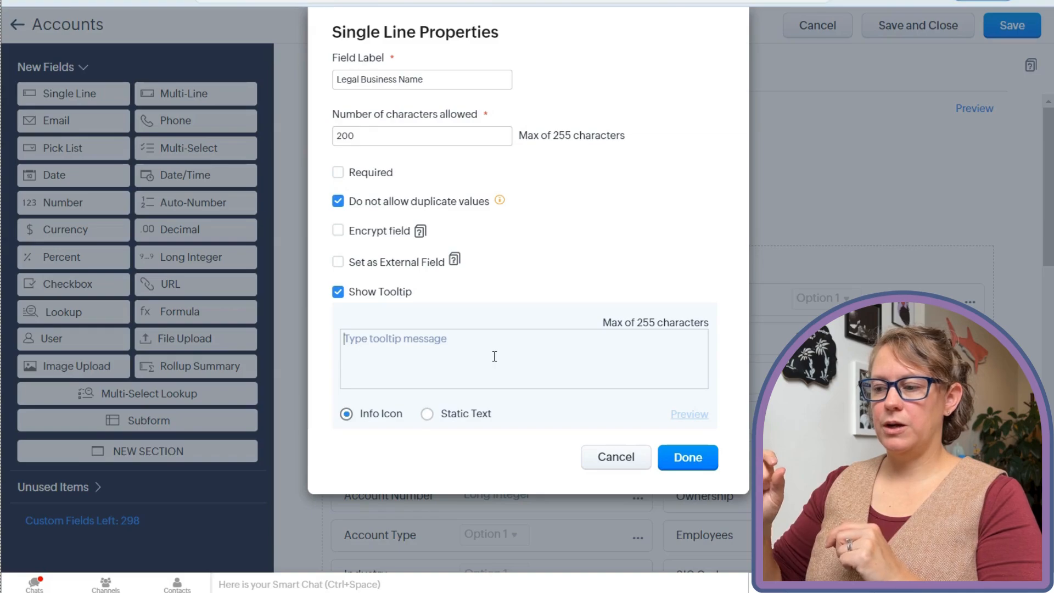
{"action": "type", "text": "This is"}
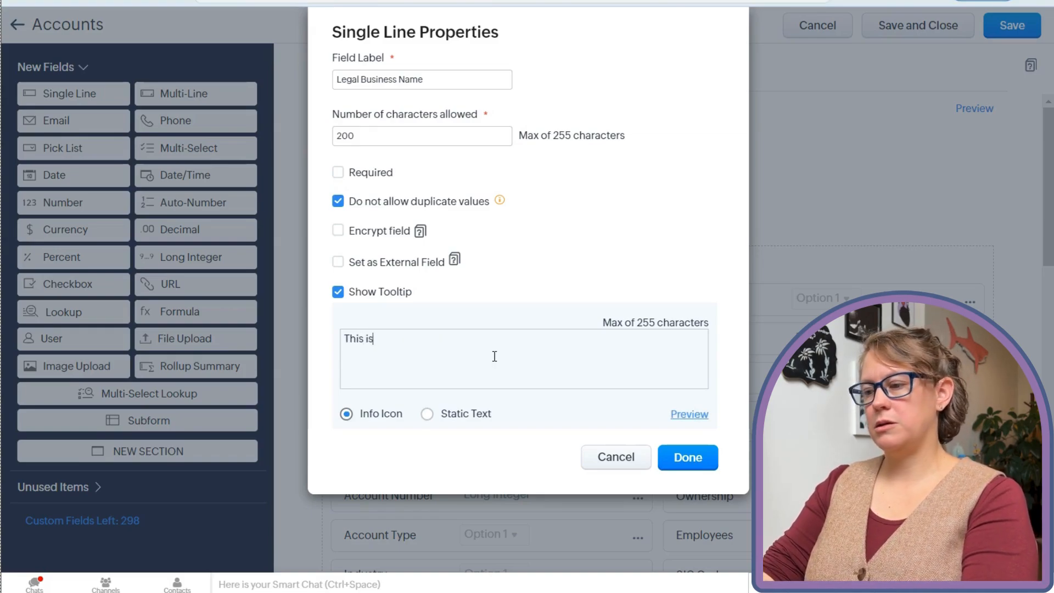
{"action": "type", "text": " the name"}
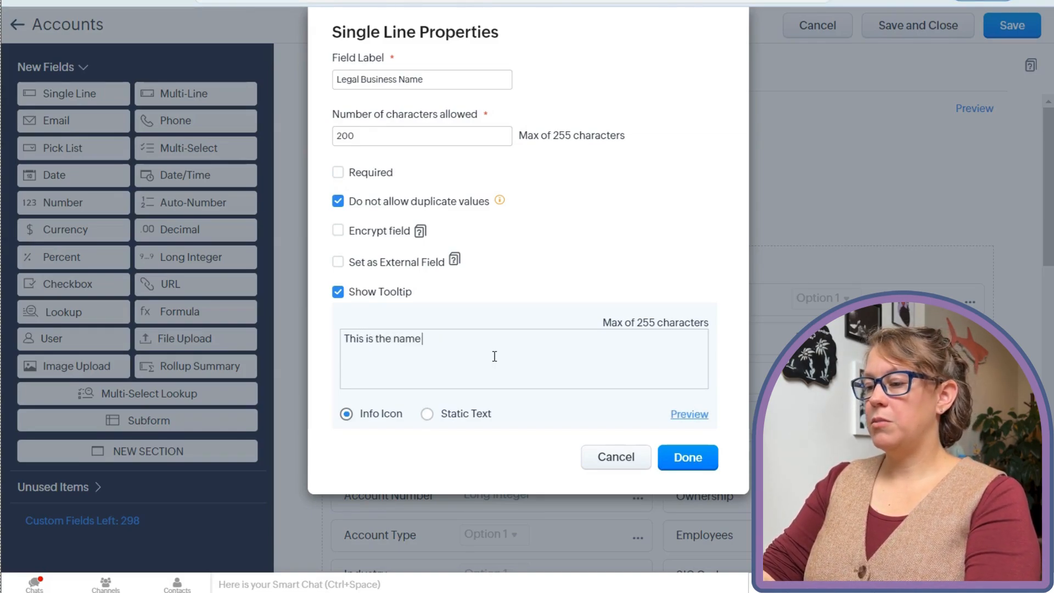
{"action": "type", "text": " of the account "}
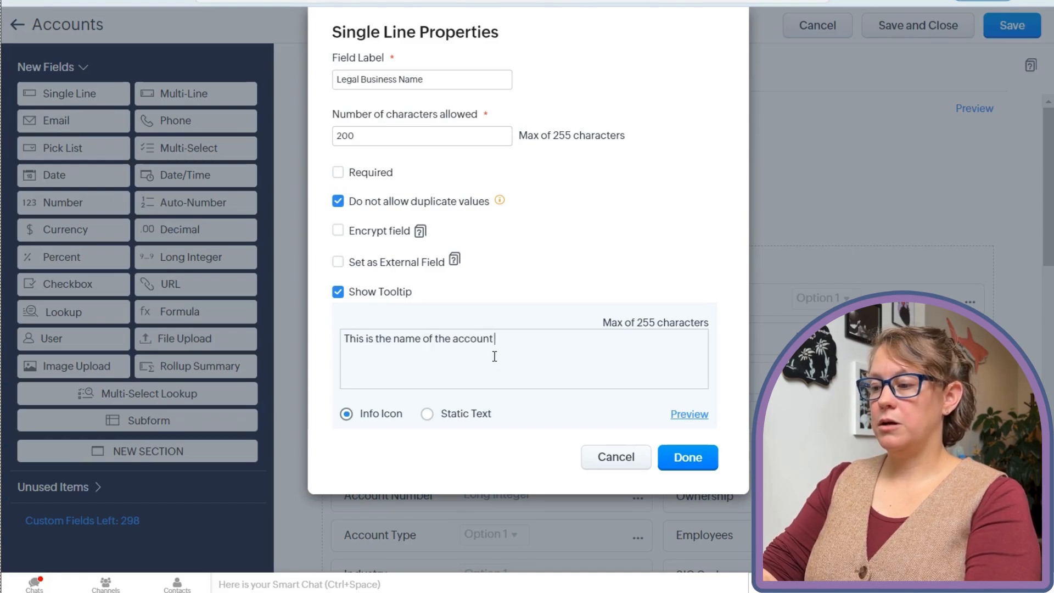
{"action": "type", "text": "under which they are lea"}
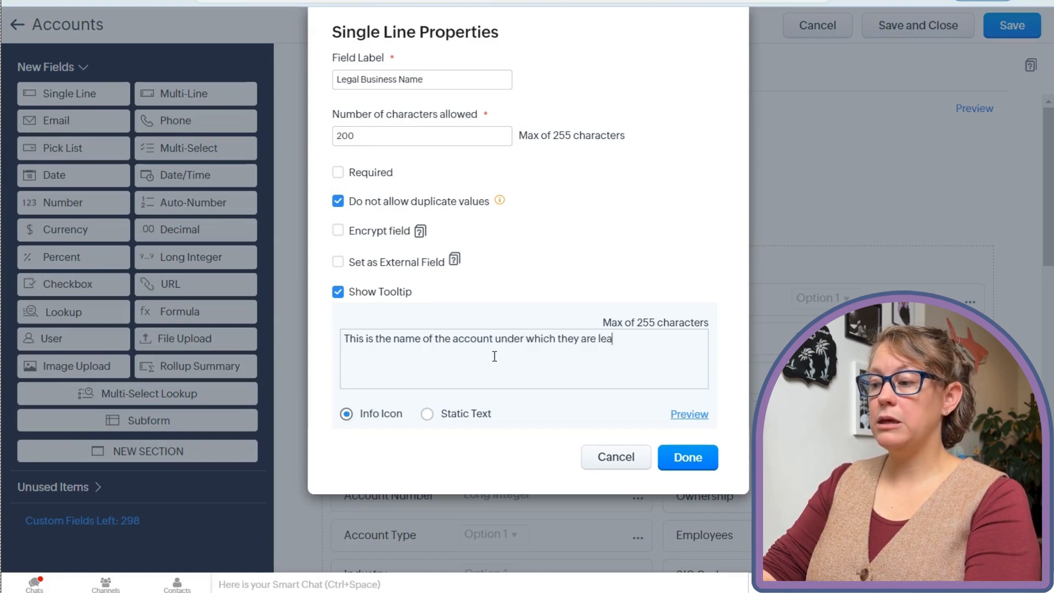
{"action": "key", "text": "BackSpace"}
{"action": "type", "text": "gally"}
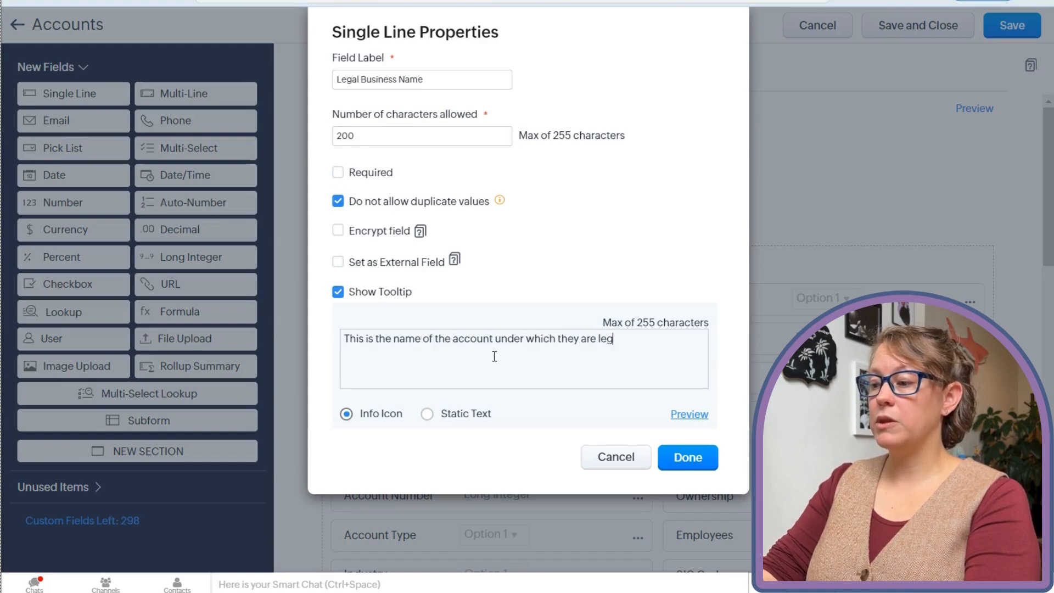
{"action": "key", "text": "BackSpace"}
{"action": "key", "text": "BackSpace"}
{"action": "key", "text": "BackSpace"}
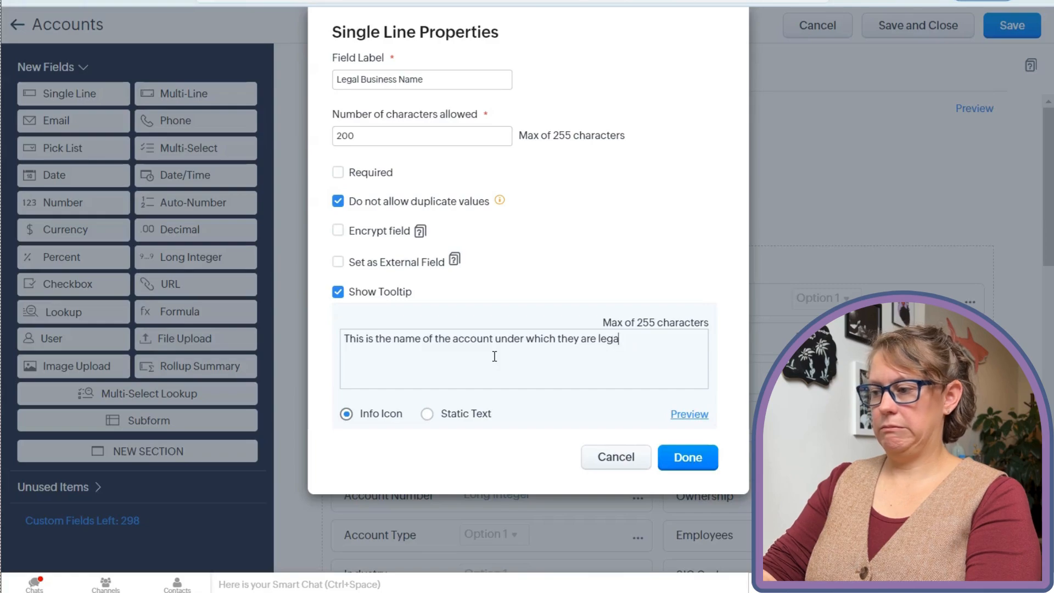
{"action": "type", "text": "lly "}
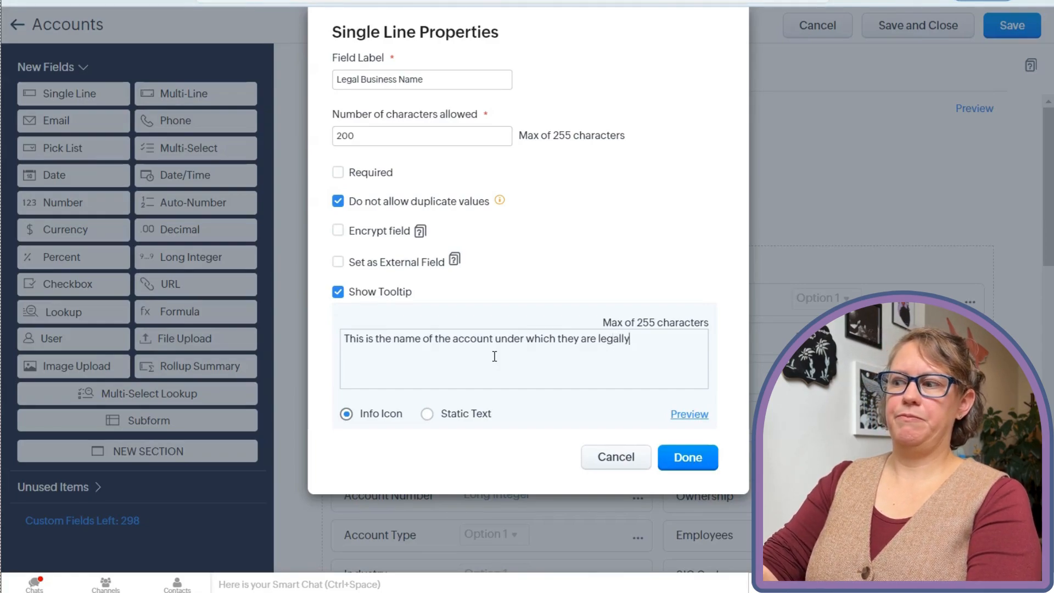
{"action": "type", "text": "allowed"}
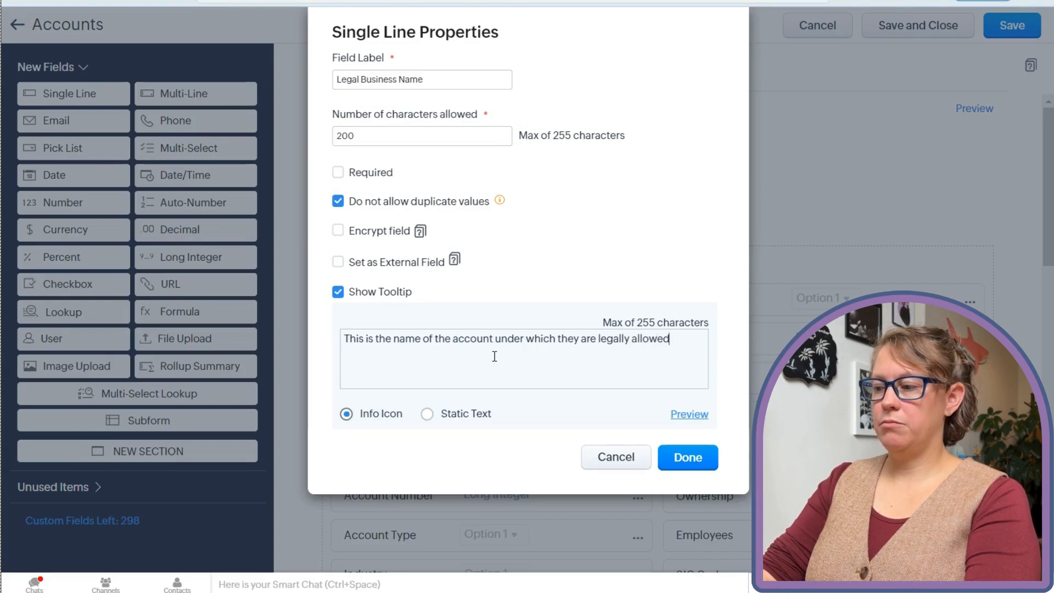
{"action": "type", "text": " to do business"}
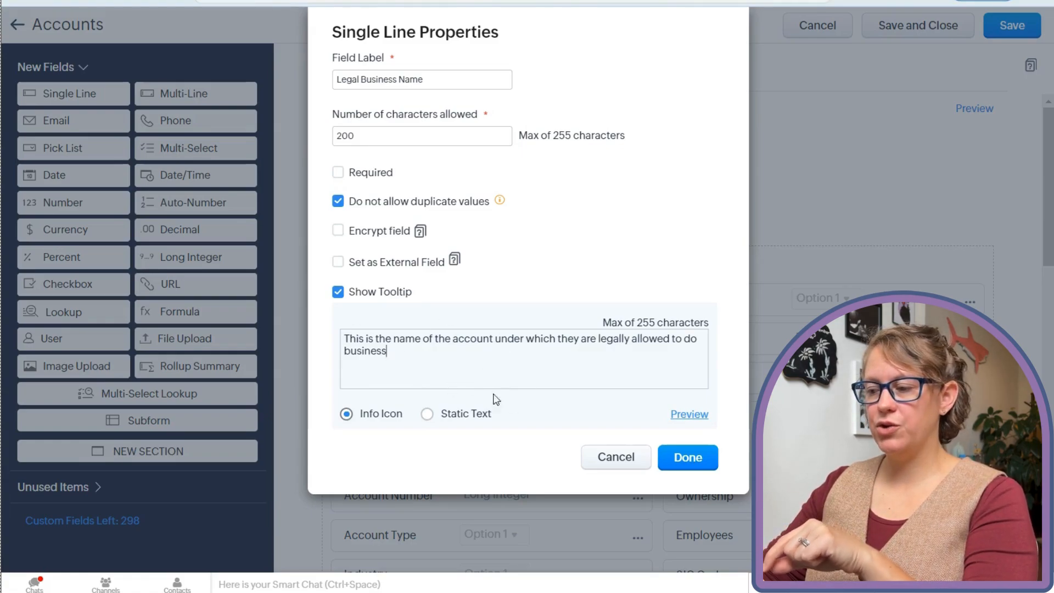
Switch the tooltip to the static text "Ex. DBA", preview it, and discard the field property changes.
{"action": "left_click", "coordinate": [427, 415]}
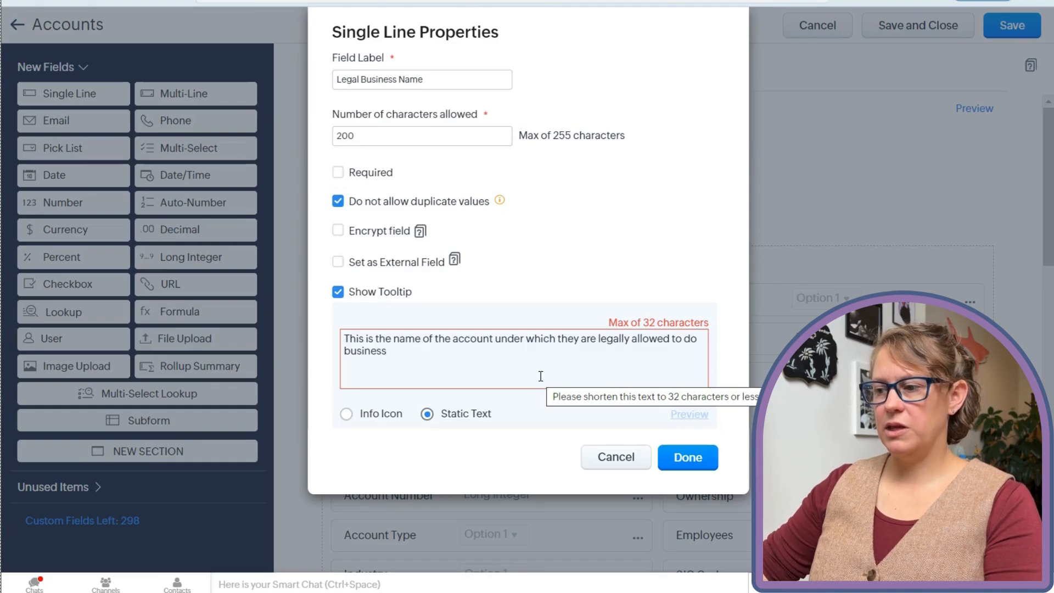
{"action": "left_click_drag", "start_coordinate": [395, 351], "coordinate": [336, 340]}
{"action": "key", "text": "BackSpace"}
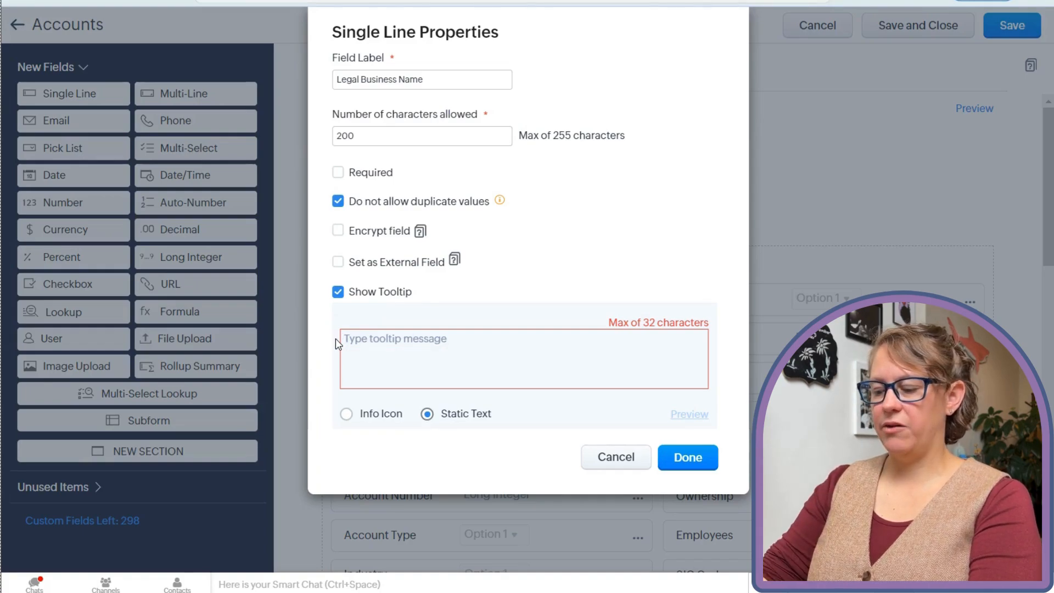
{"action": "type", "text": "Ex. DBA"}
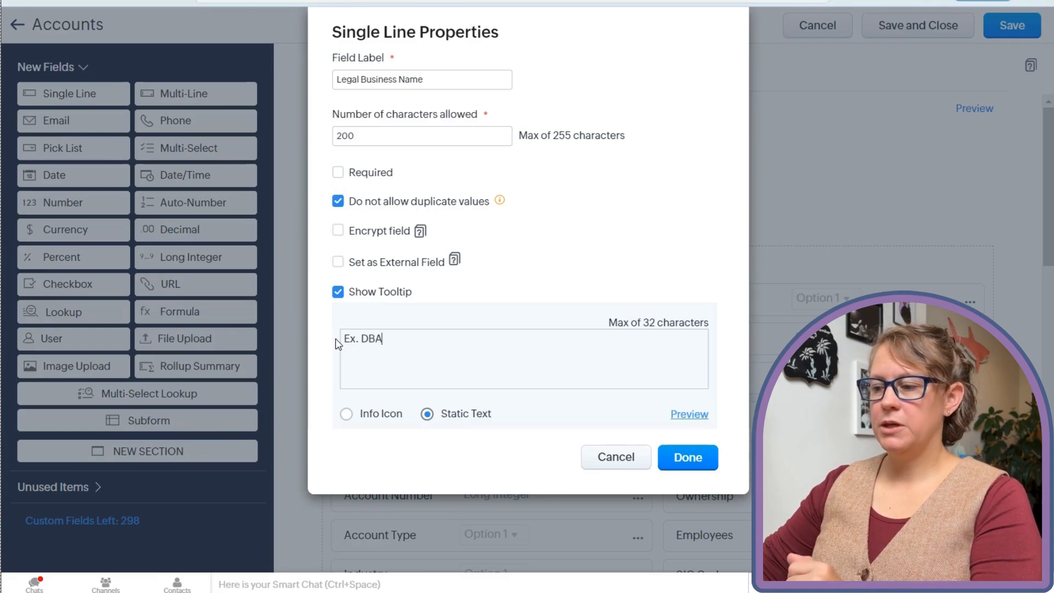
{"action": "left_click", "coordinate": [687, 419]}
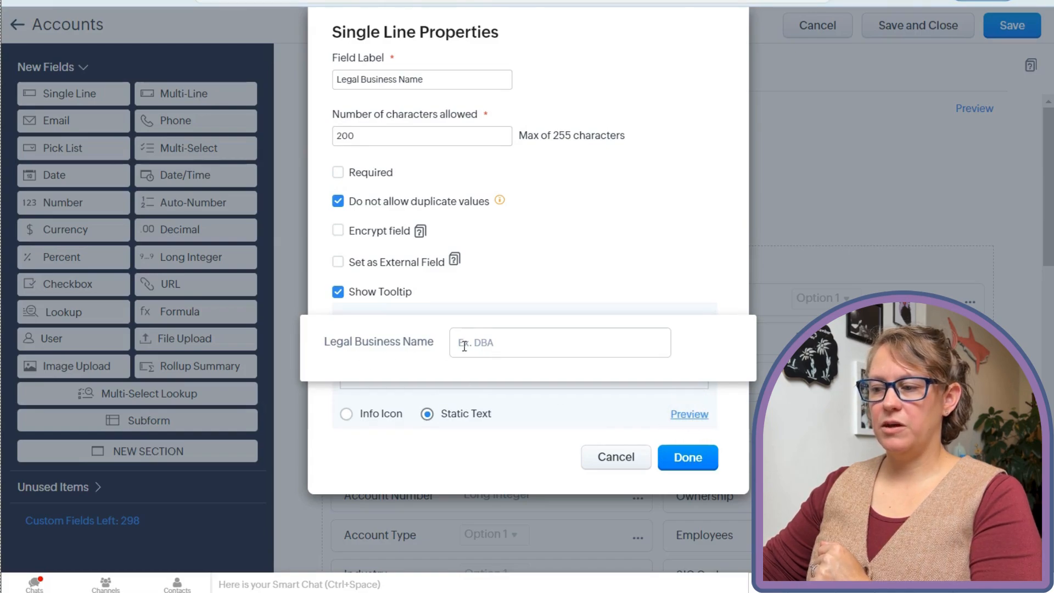
{"action": "left_click", "coordinate": [631, 458]}
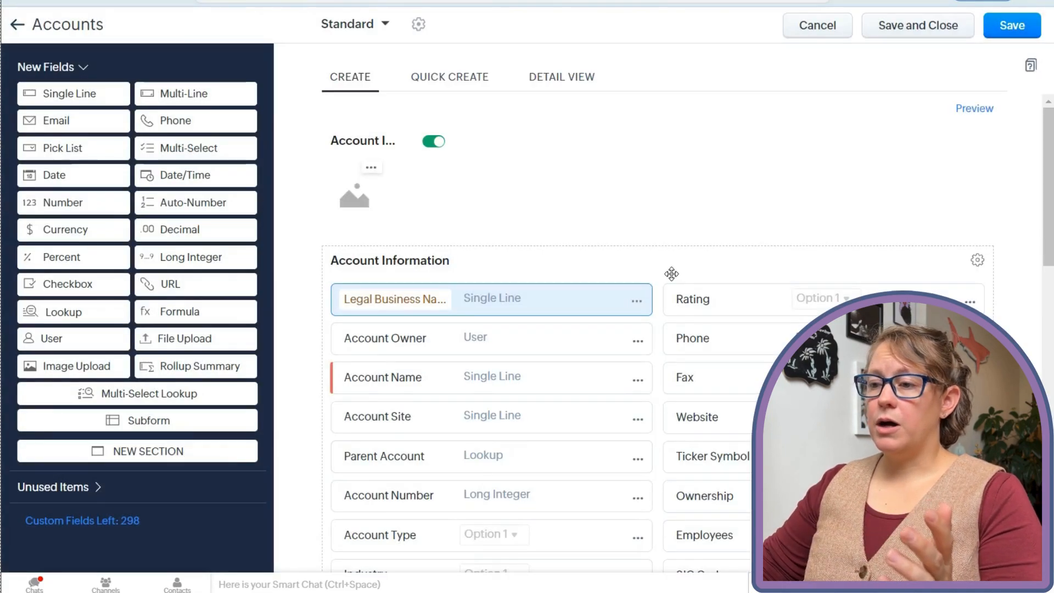